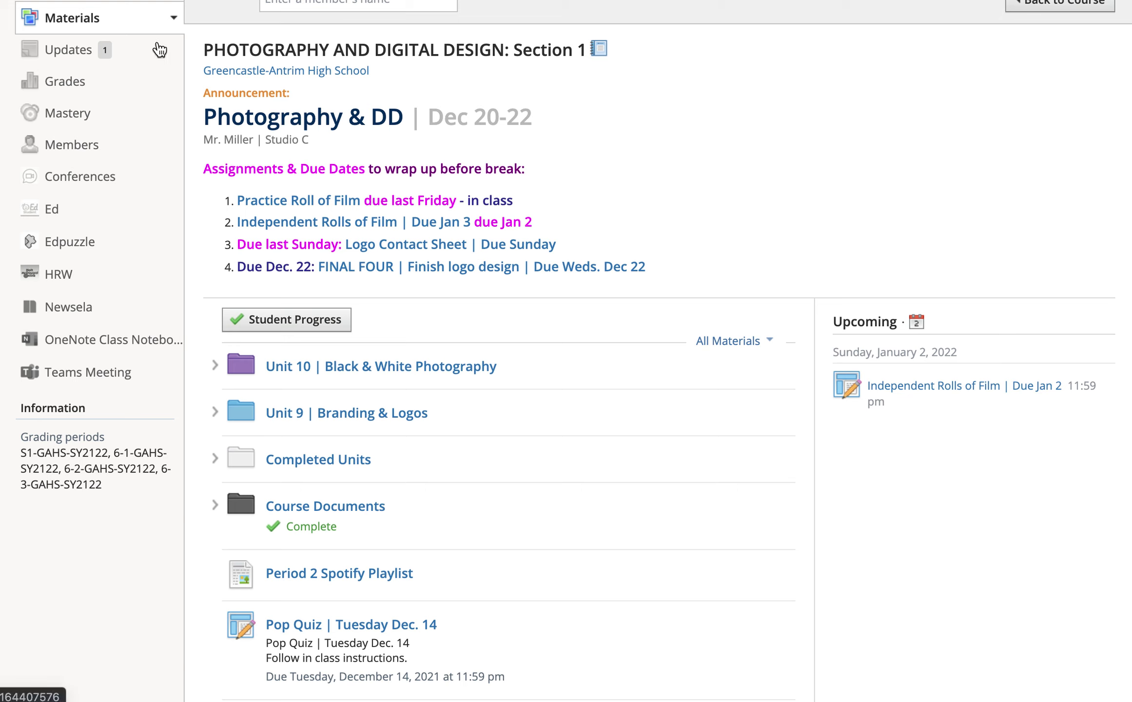
Step: Open the course Grades page and collapse the 6-3-GAHS-SY2122 marking period
left_click(50, 87)
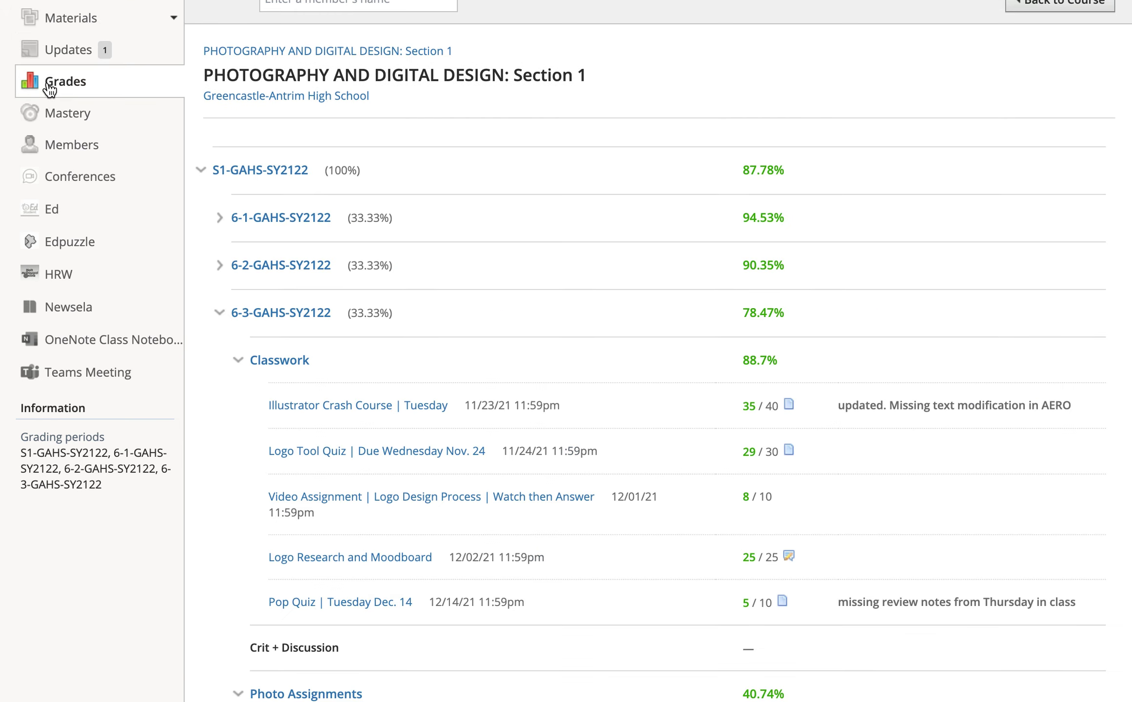
left_click(219, 312)
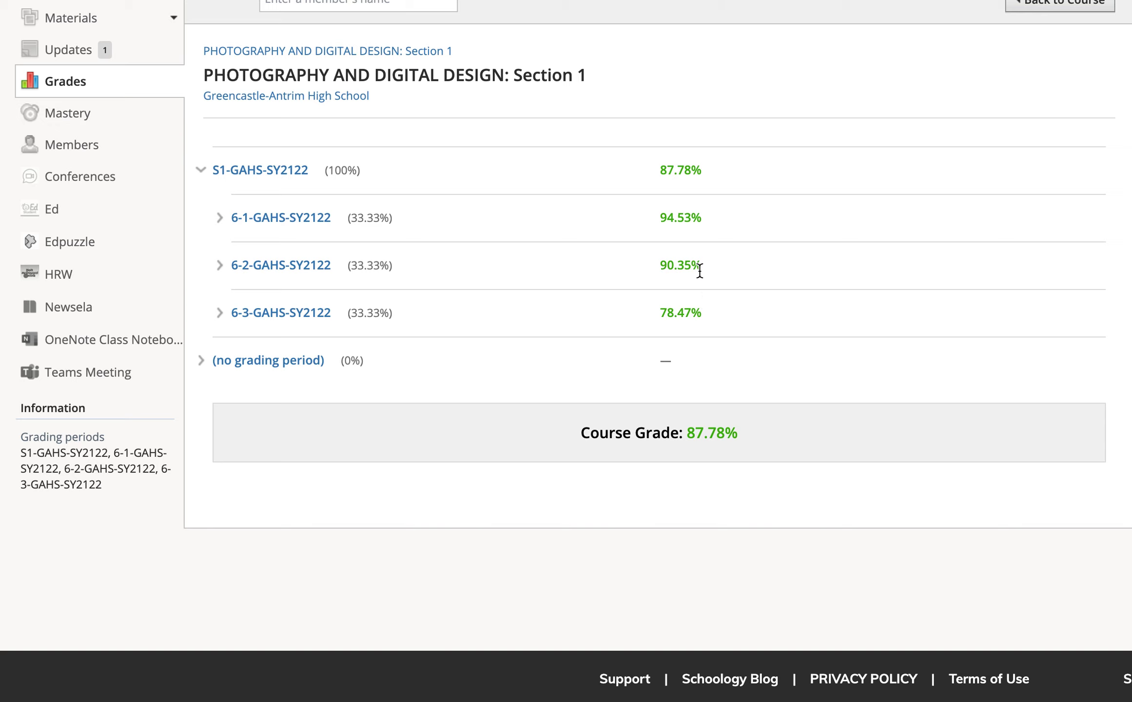
Step: Expand 6-3-GAHS-SY2122 and its Classwork, Photo Assignments and Project categories
left_click(220, 315)
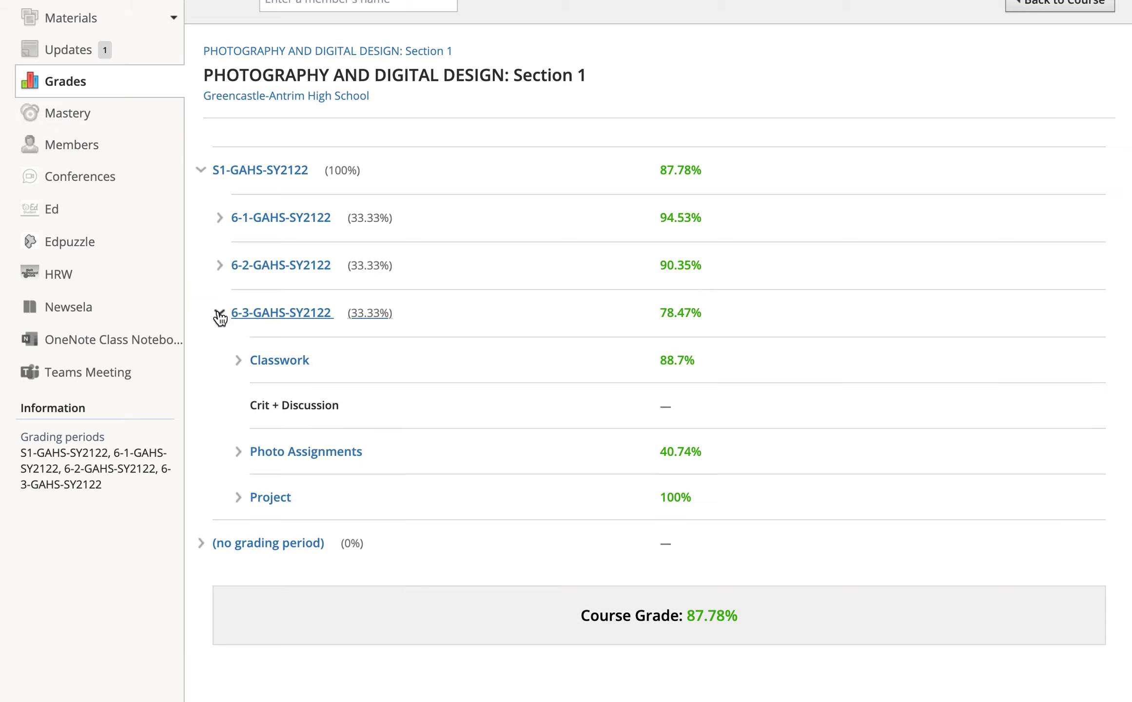
scroll(220, 315, "down", 2)
left_click(239, 286)
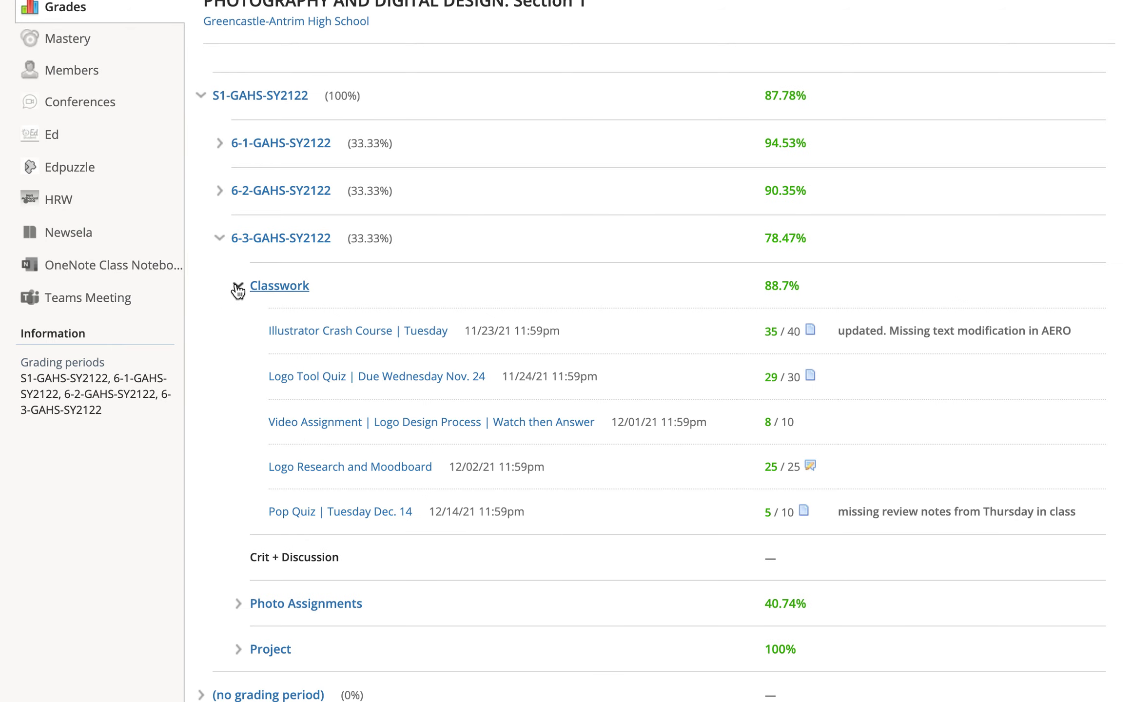
scroll(238, 290, "down", 3)
left_click(238, 434)
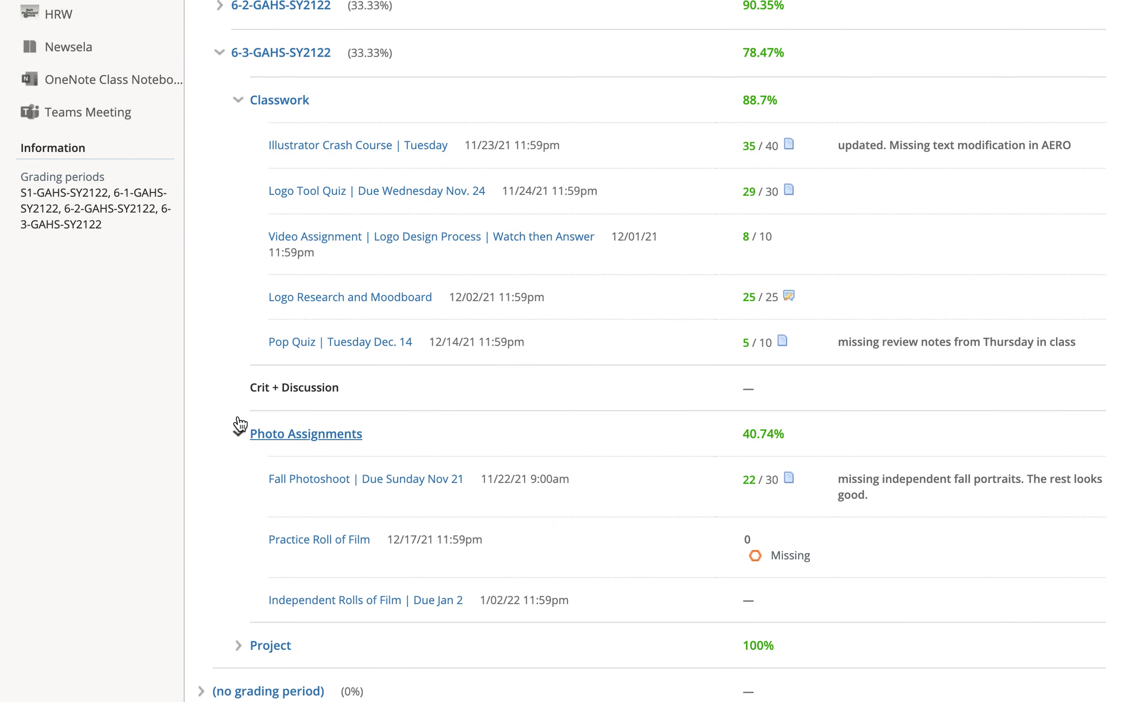
scroll(239, 425, "down", 2)
scroll(240, 425, "down", 2)
left_click(240, 403)
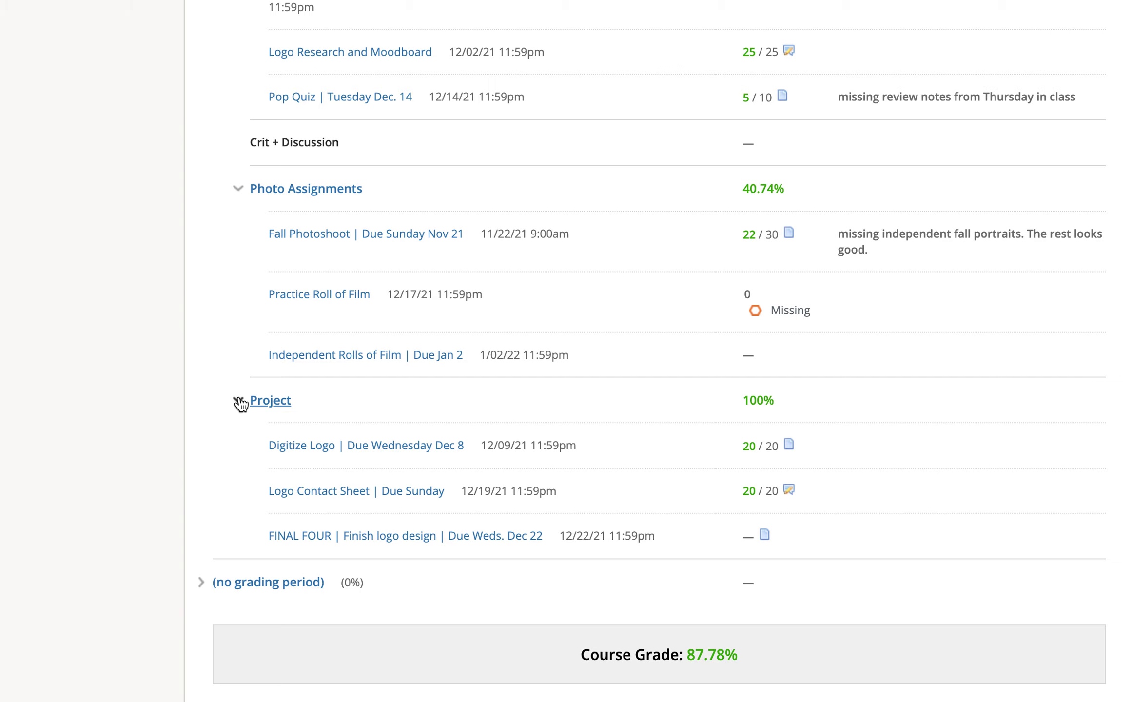
scroll(240, 404, "up", 2)
scroll(242, 404, "up", 3)
scroll(241, 405, "up", 1)
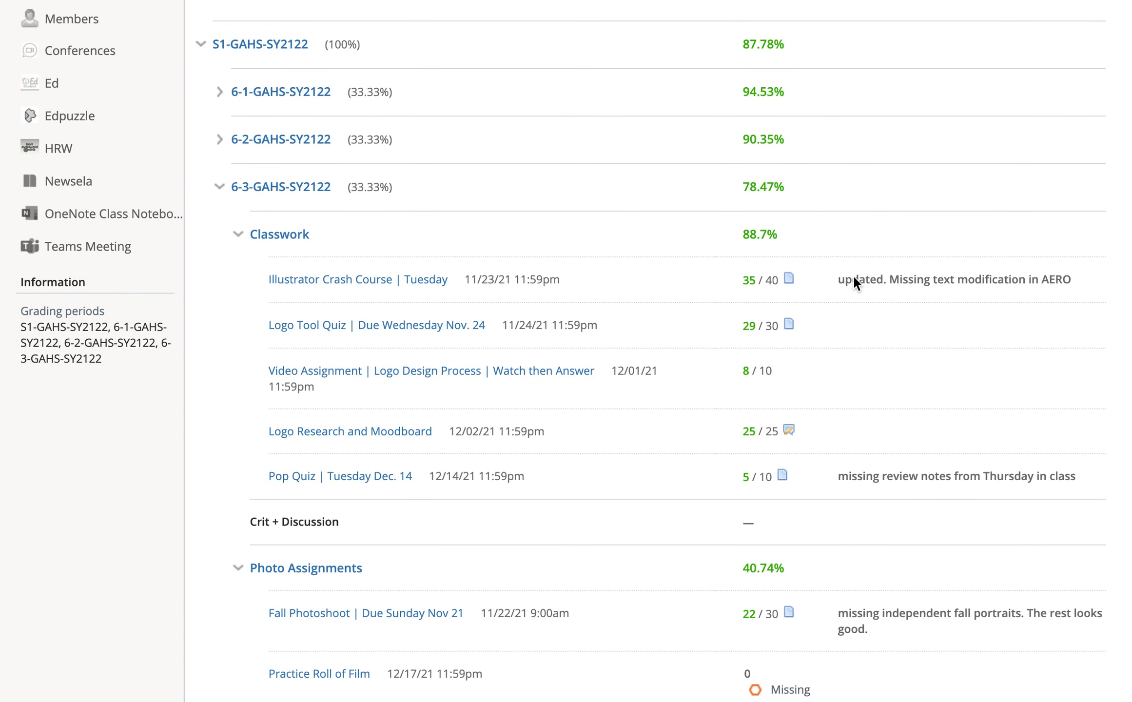
scroll(824, 113, "down", 2)
scroll(824, 113, "down", 1)
scroll(823, 114, "down", 1)
scroll(823, 113, "down", 1)
scroll(824, 113, "down", 1)
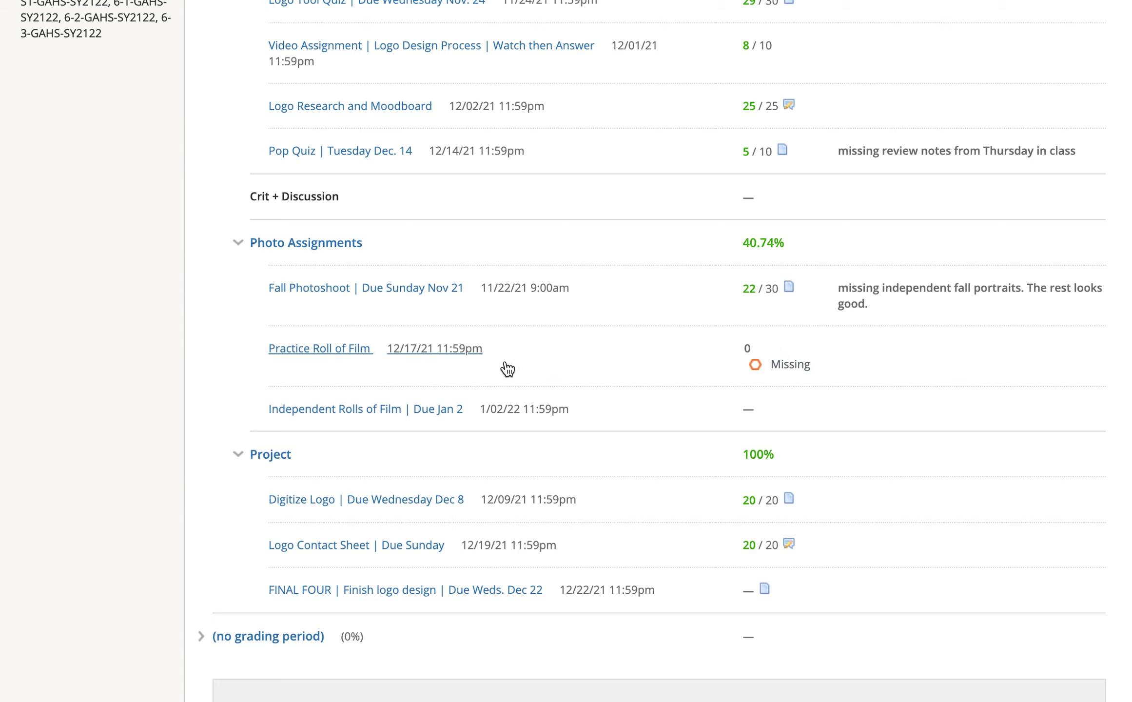
scroll(828, 357, "down", 3)
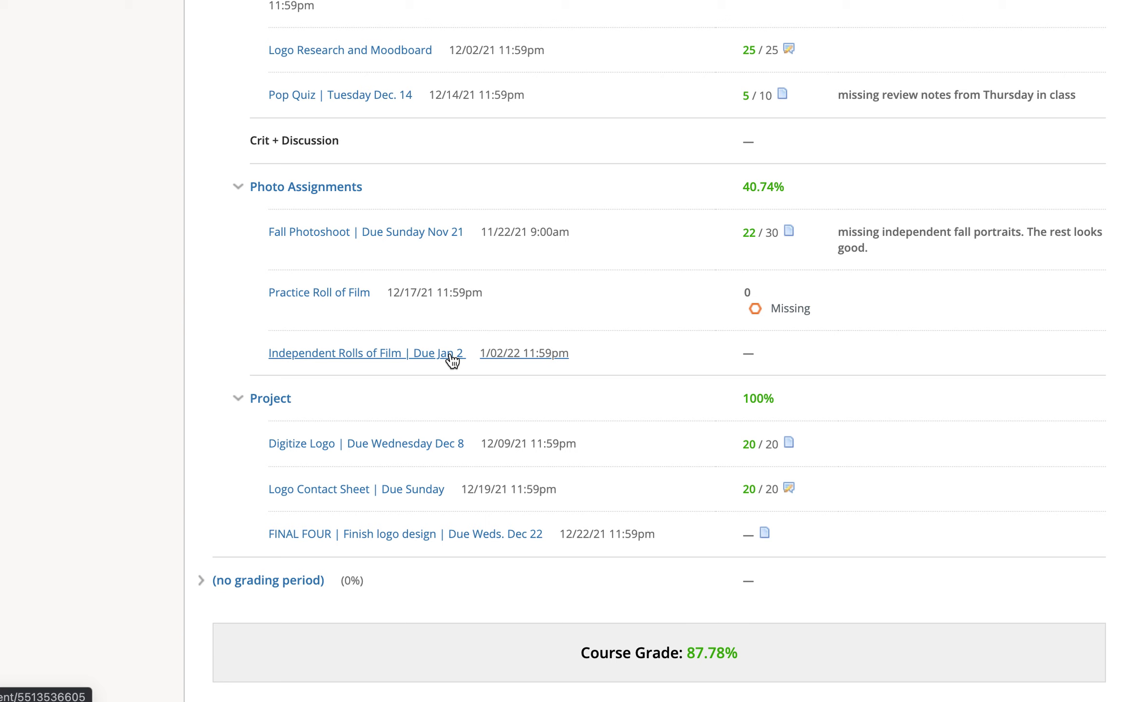
scroll(659, 336, "down", 1)
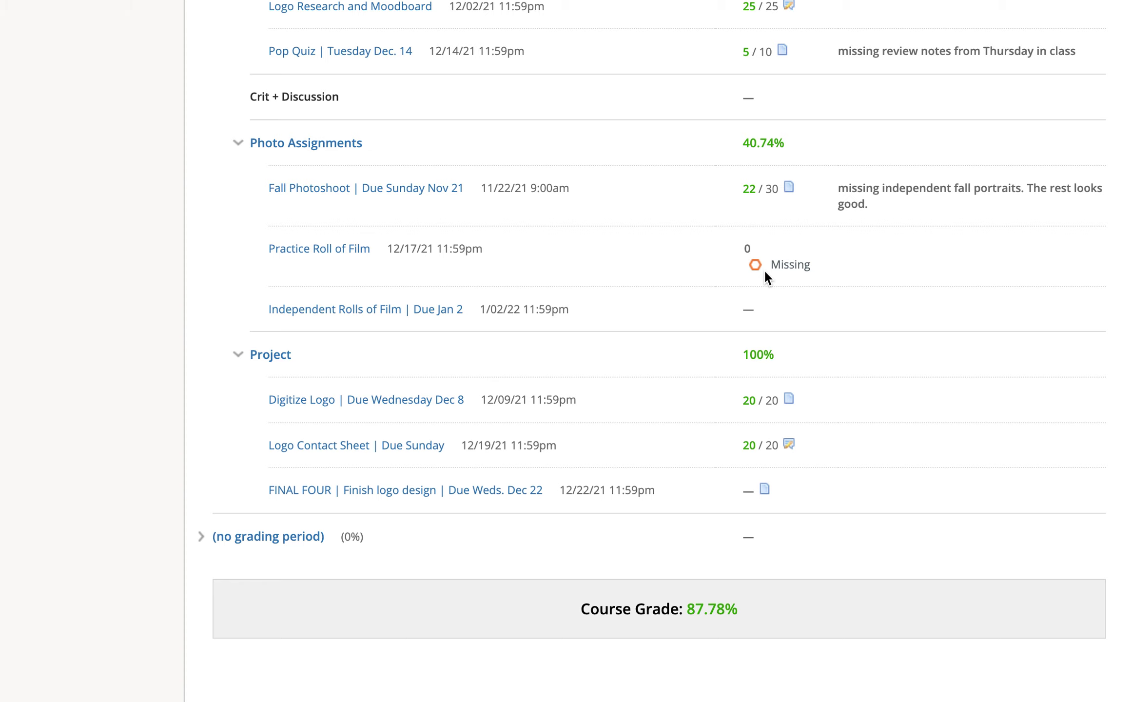
scroll(764, 269, "up", 1)
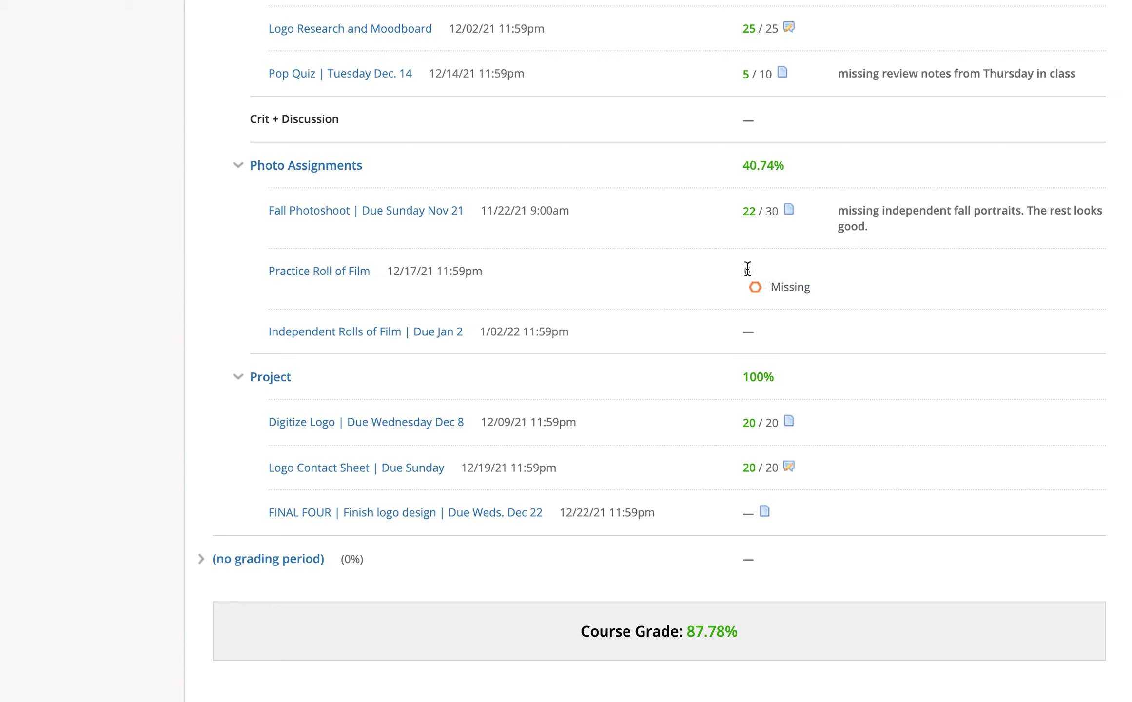